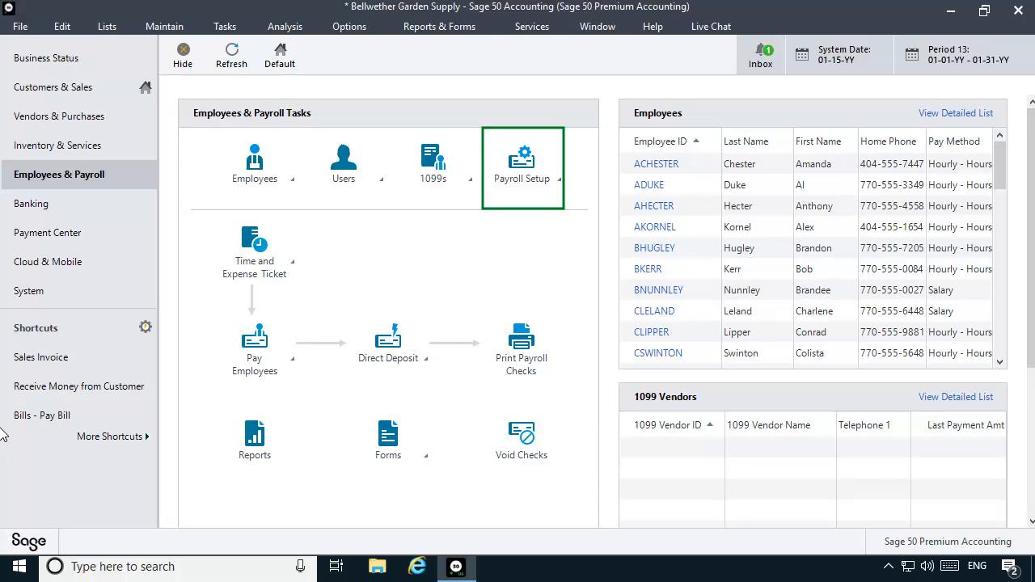
Step: Open the manual payroll formula setup and display the existing GASUI tax formula
click(521, 165)
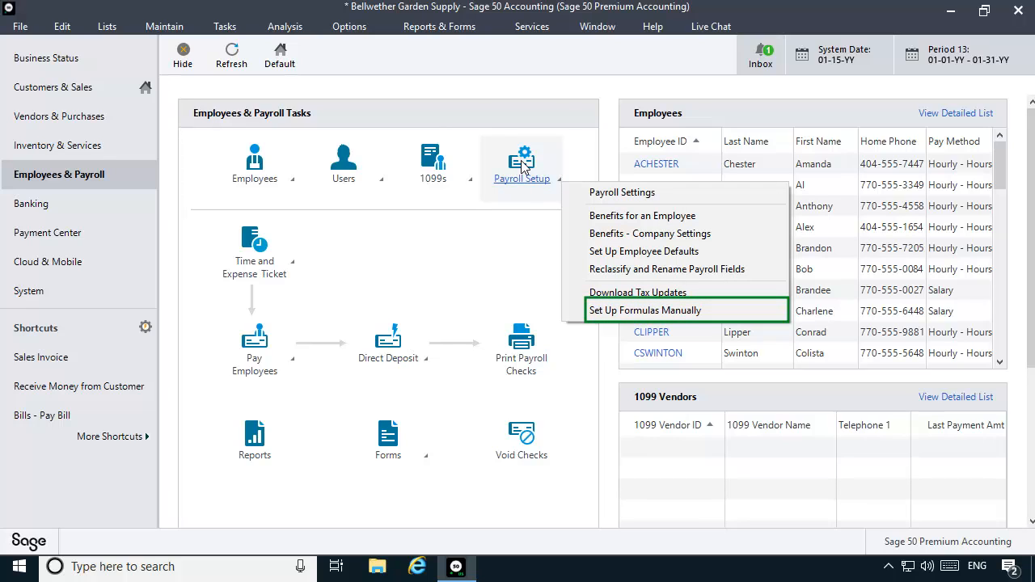
click(618, 311)
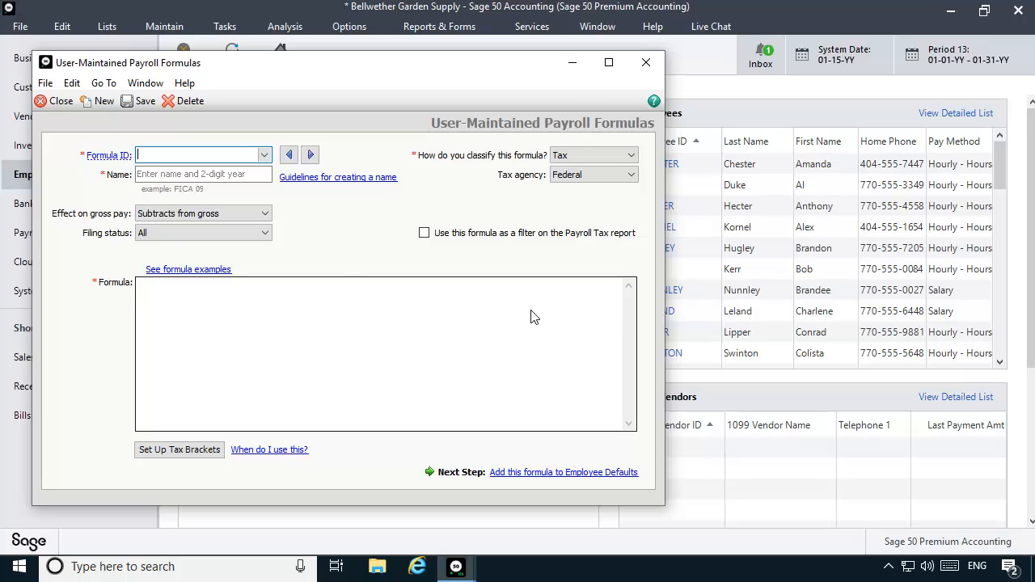
click(263, 155)
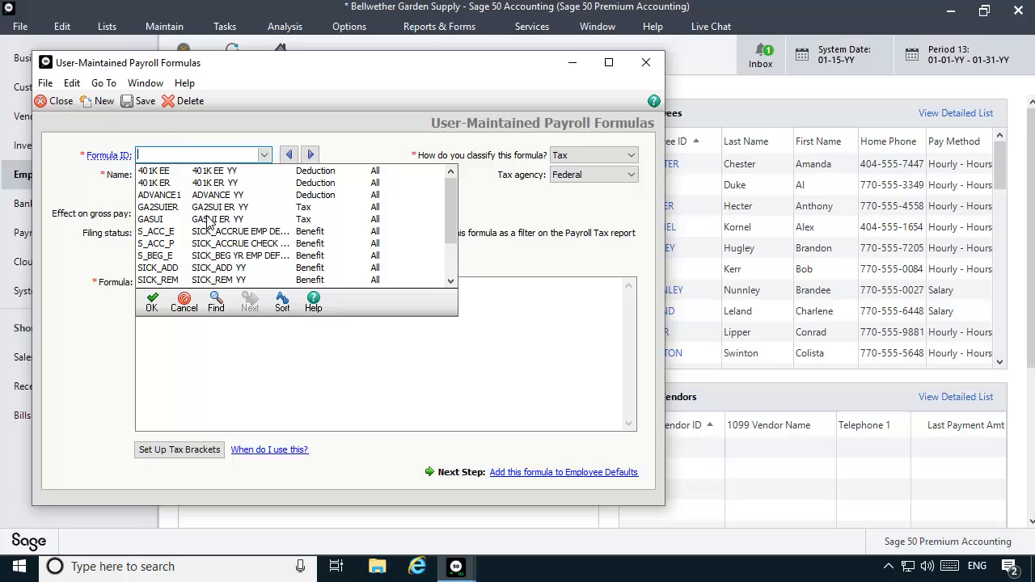
click(207, 219)
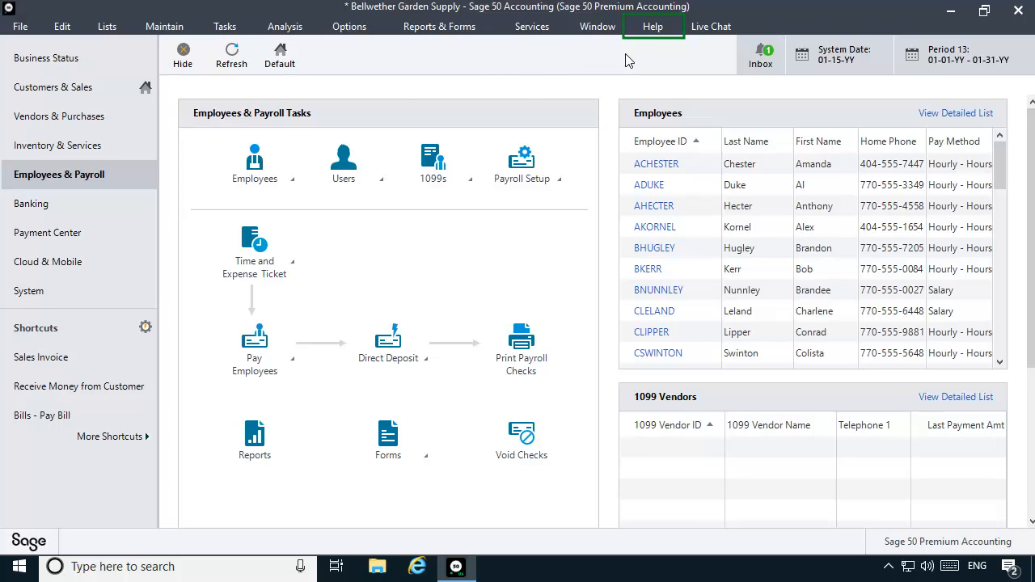
Step: Check the installed tax service version in the program's About information and close it
click(652, 27)
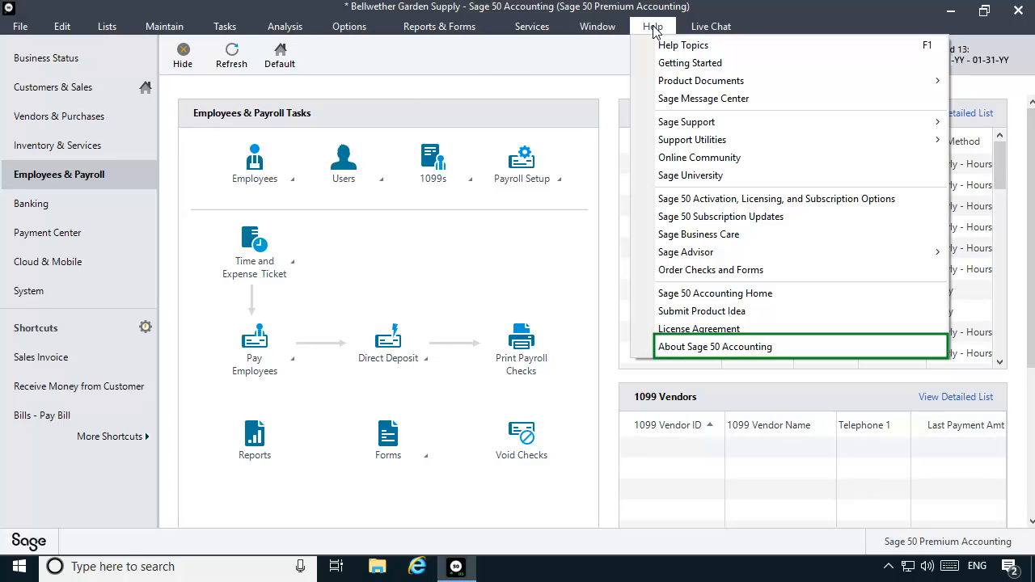
click(676, 348)
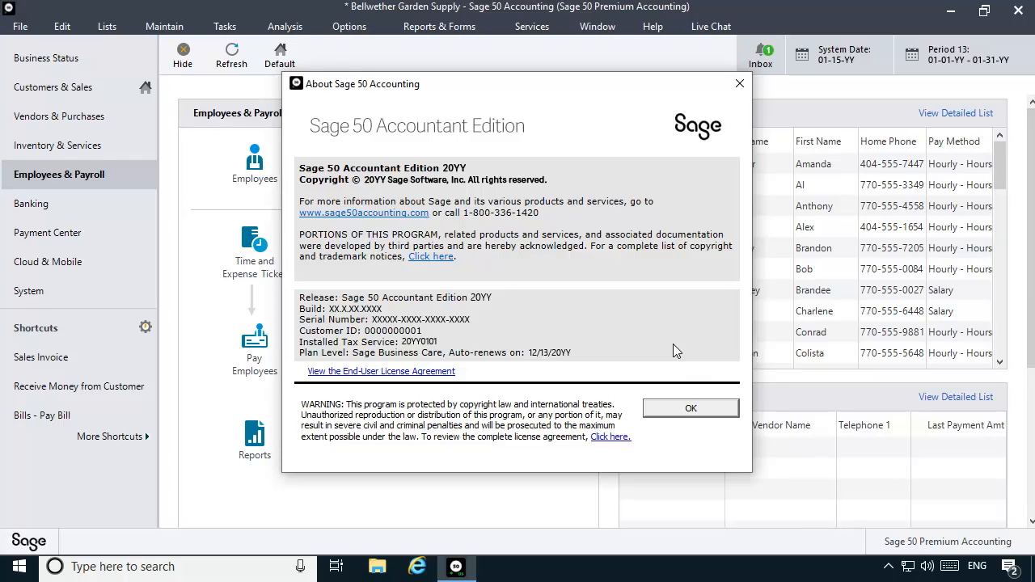
click(692, 409)
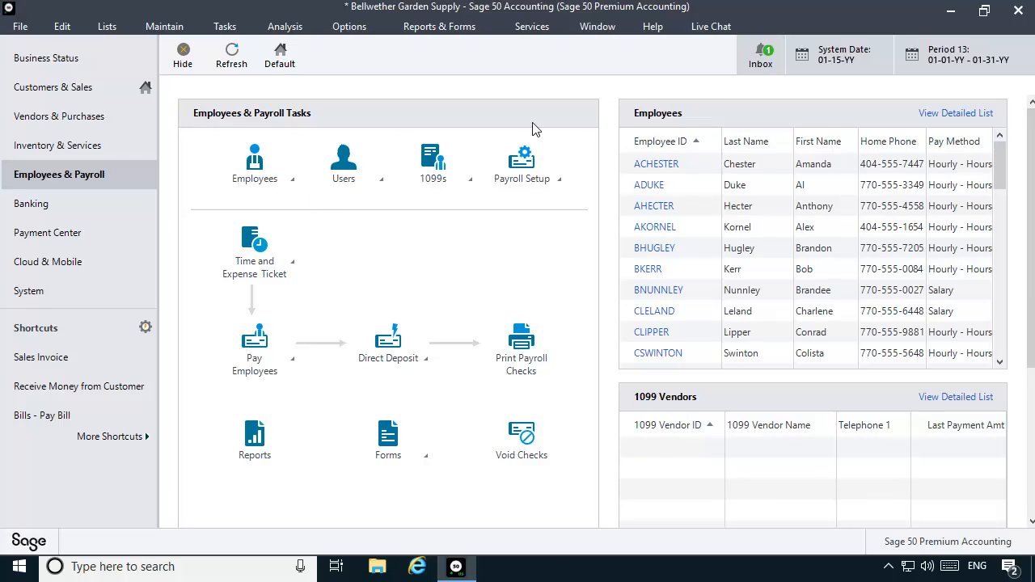
Step: Check for available Sage 50 program and tax updates
click(530, 29)
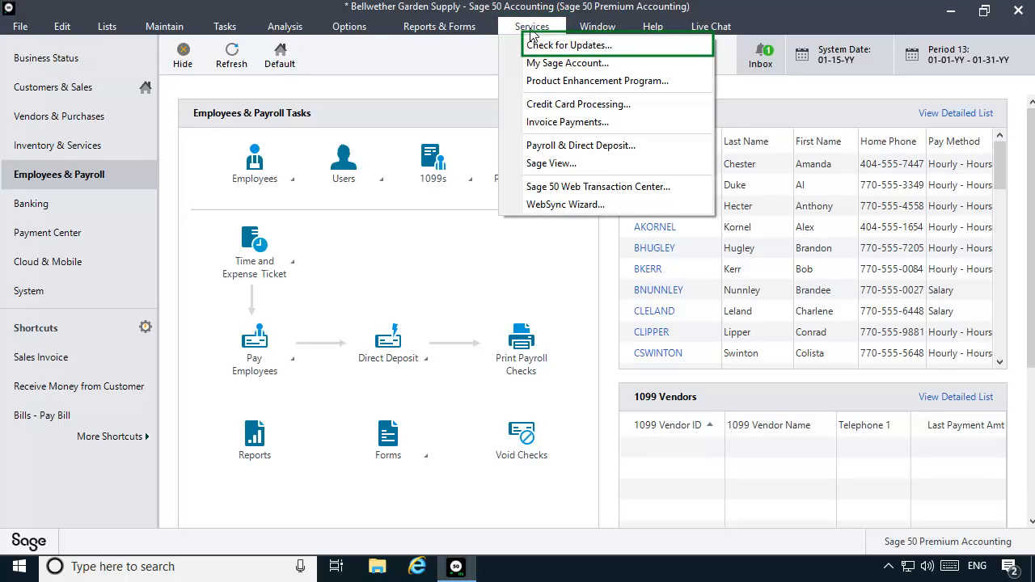
click(576, 46)
click(443, 317)
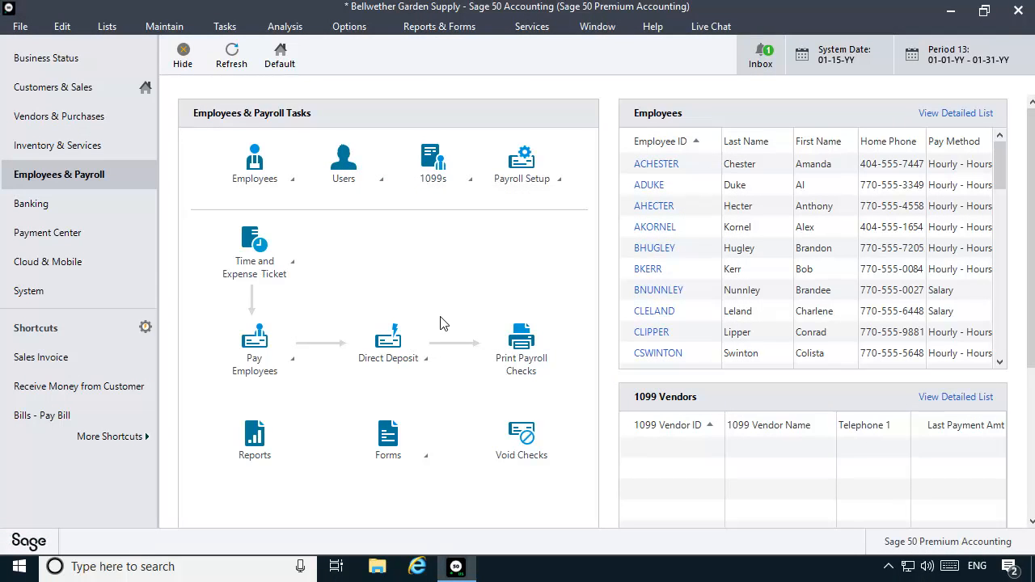
Step: Back up the company data to the file Bellwether Garden Supply-0115YY.ptb in the 20YY folder
click(20, 26)
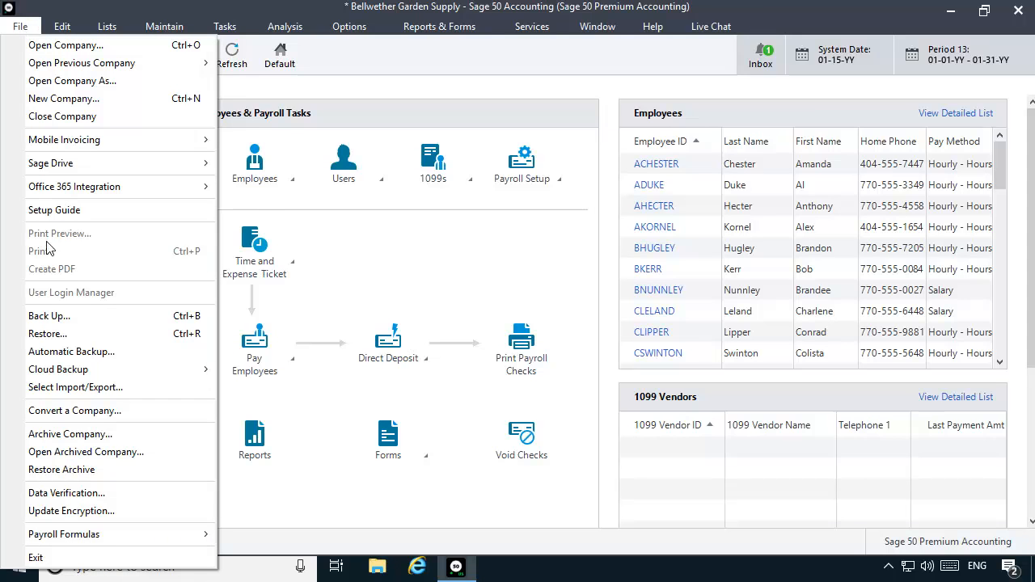
click(49, 316)
click(407, 358)
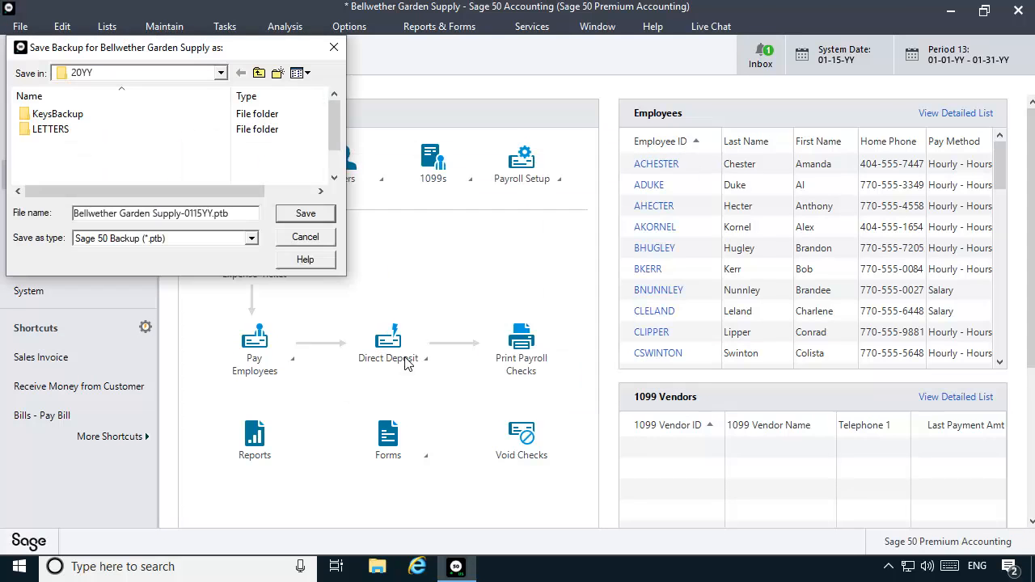
click(306, 213)
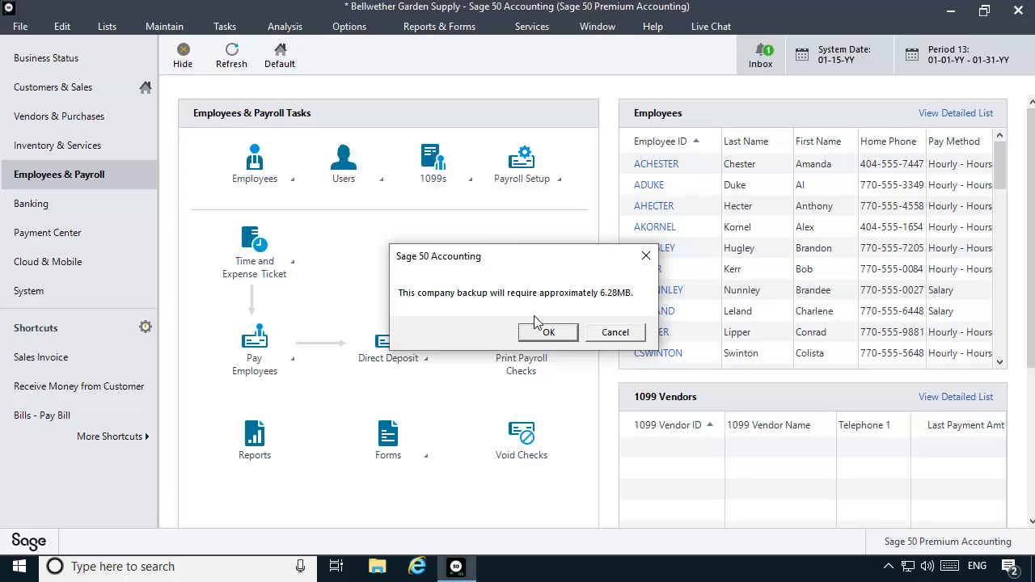
click(547, 332)
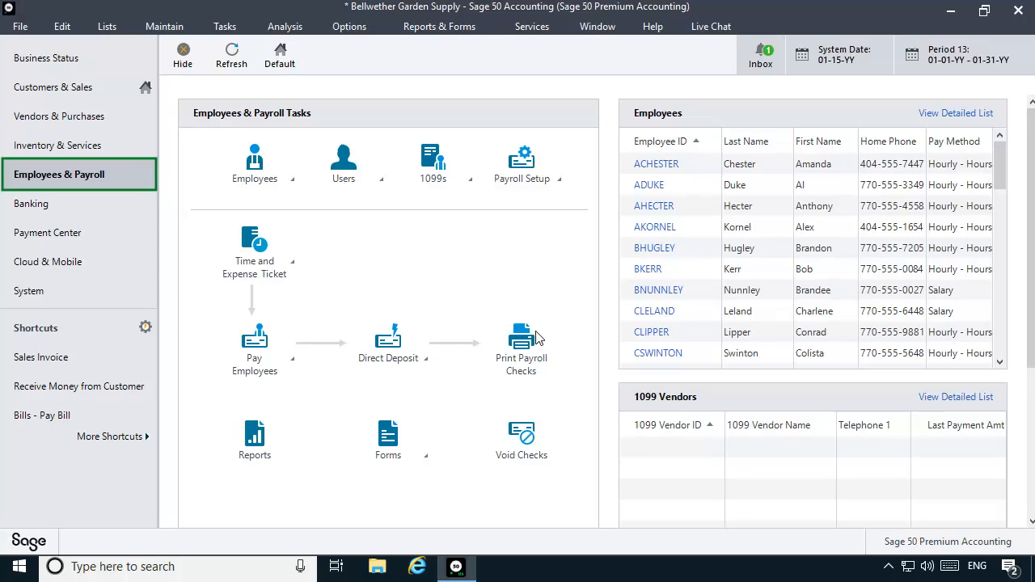
Step: Start a single-employee payroll entry for the first listed employee and proceed with updating the payroll formulas now
click(255, 346)
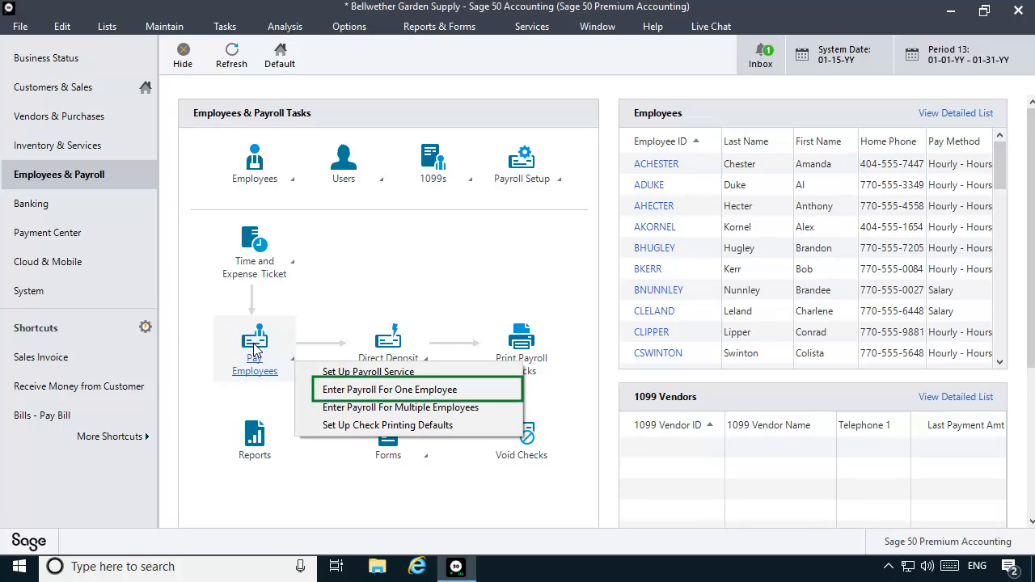
click(339, 394)
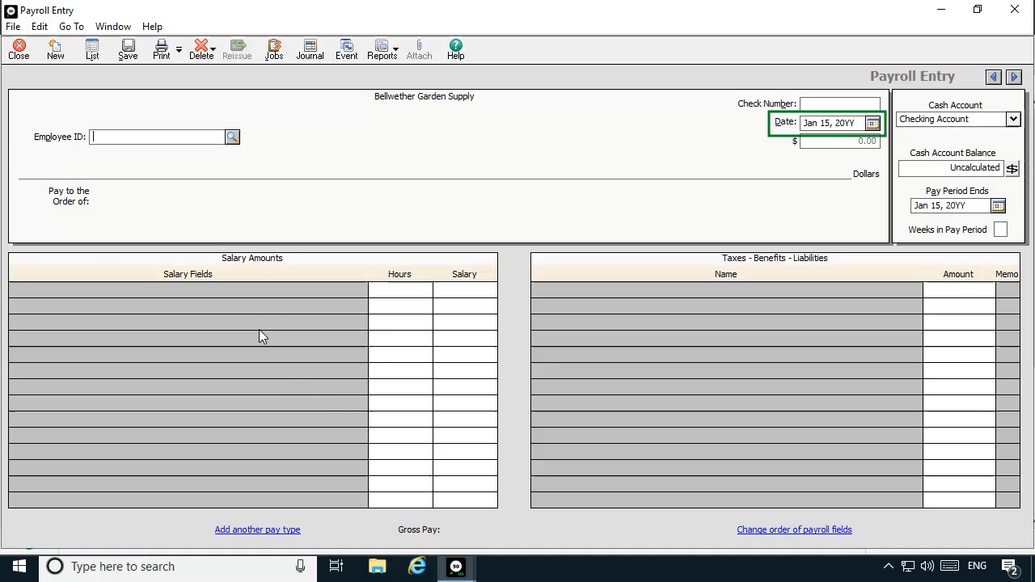
click(232, 136)
double_click(144, 155)
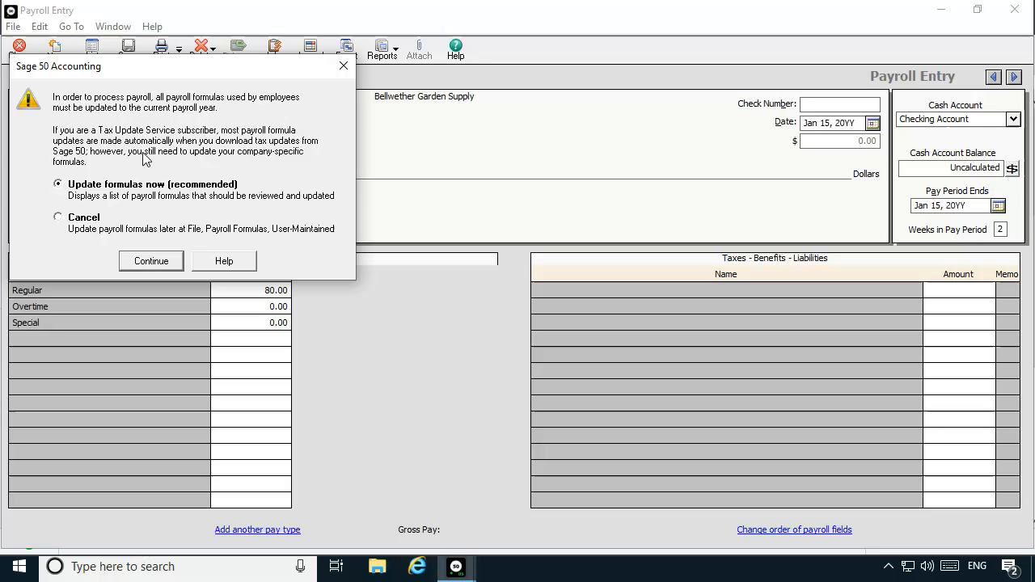
click(153, 267)
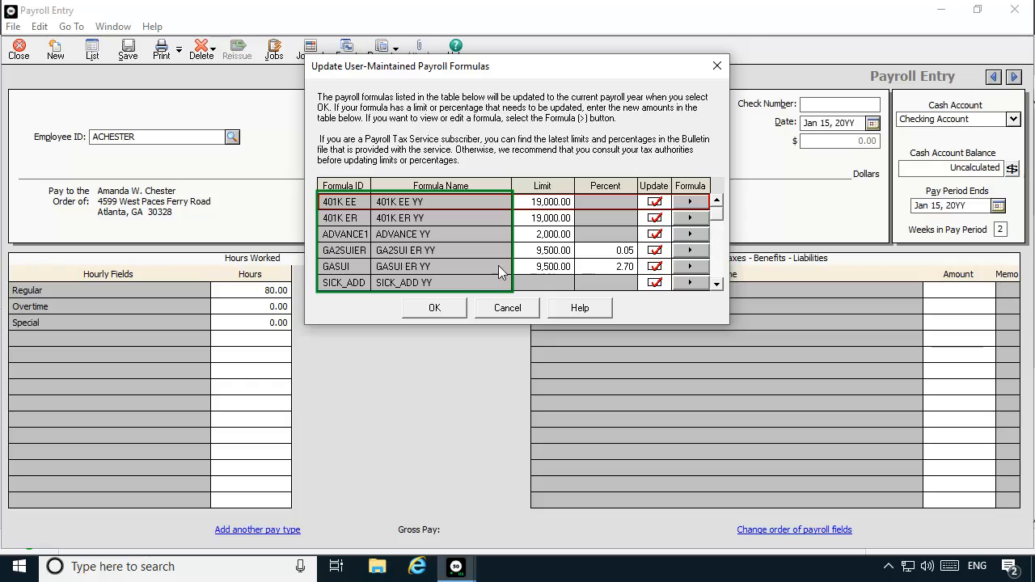
Step: Review the list of formulas due for updating and set the GA2SUIER formula's percent to 0.06
click(721, 267)
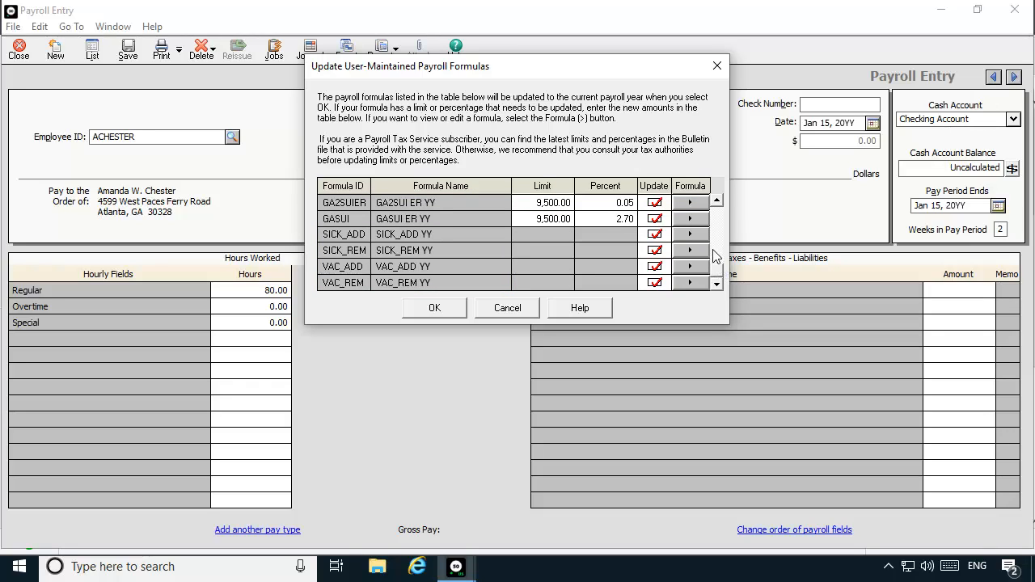
click(715, 242)
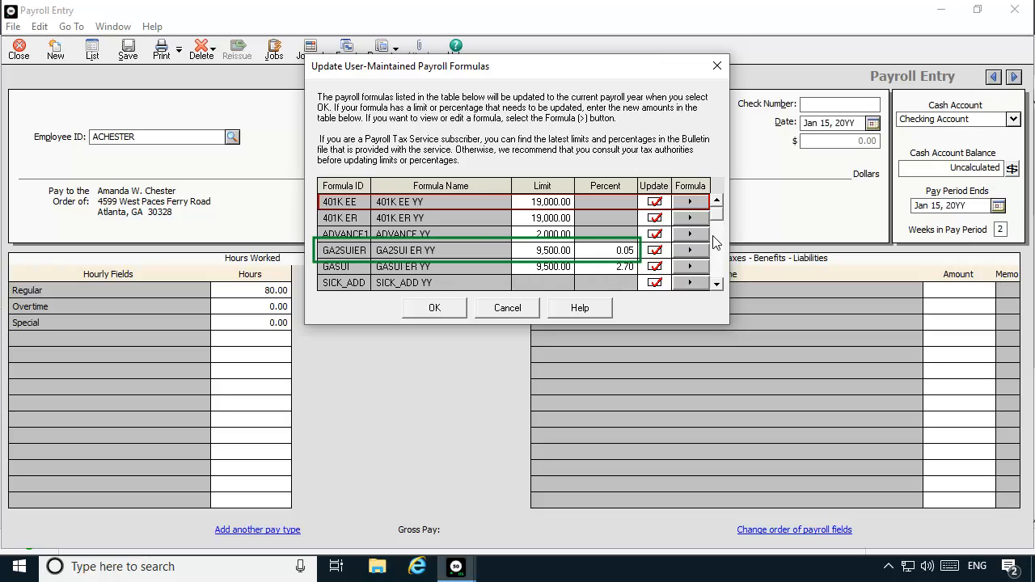
click(606, 255)
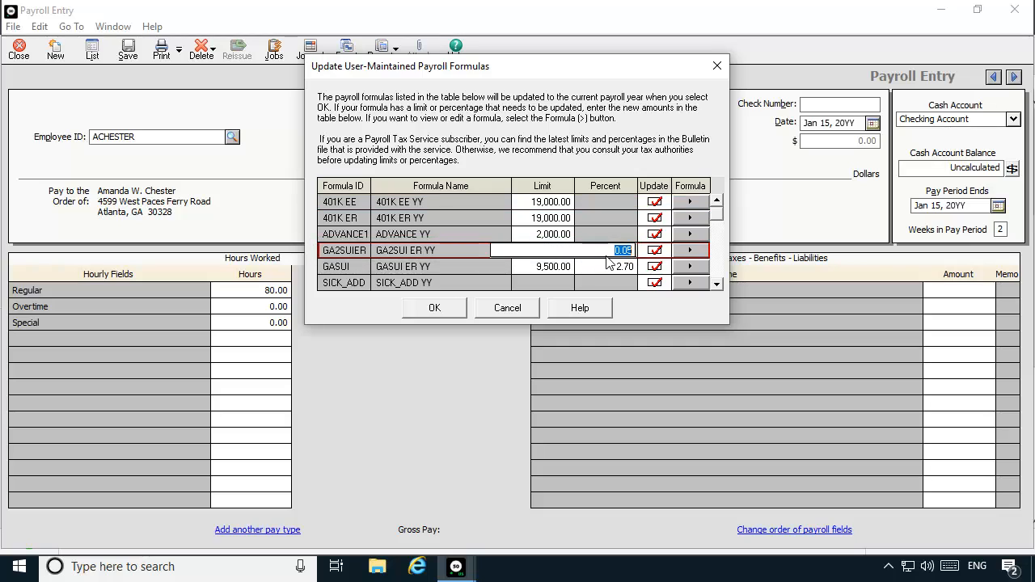
text(0.06)
key(Return)
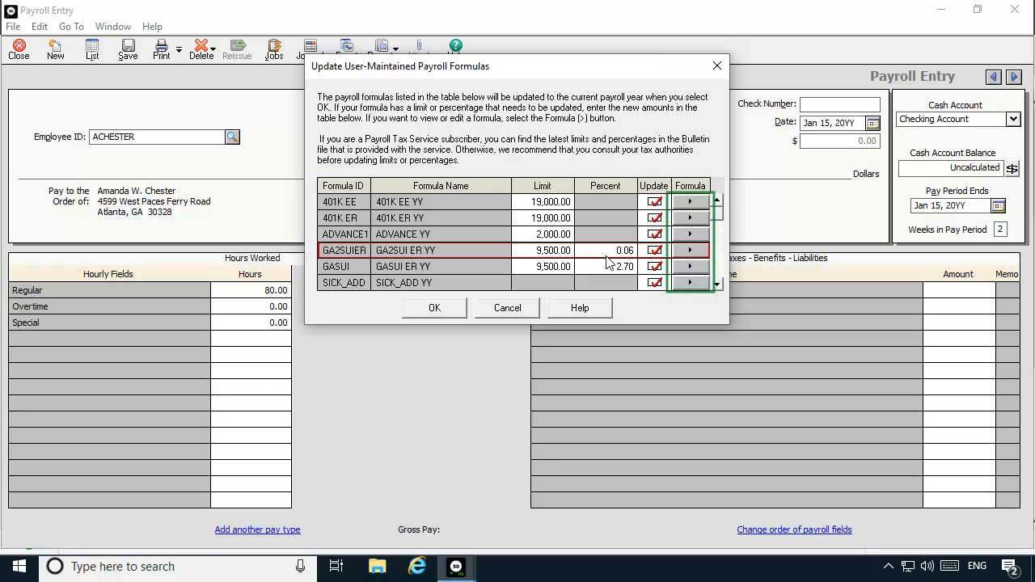
Step: View the full GA2SUIER formula, close it, and apply the update to all the listed payroll formulas
click(690, 250)
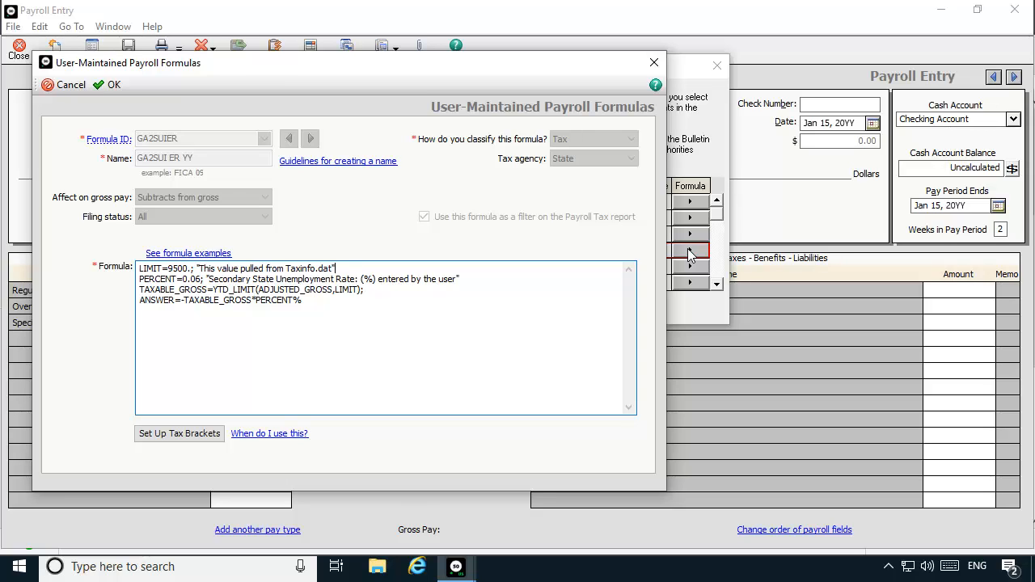
click(654, 63)
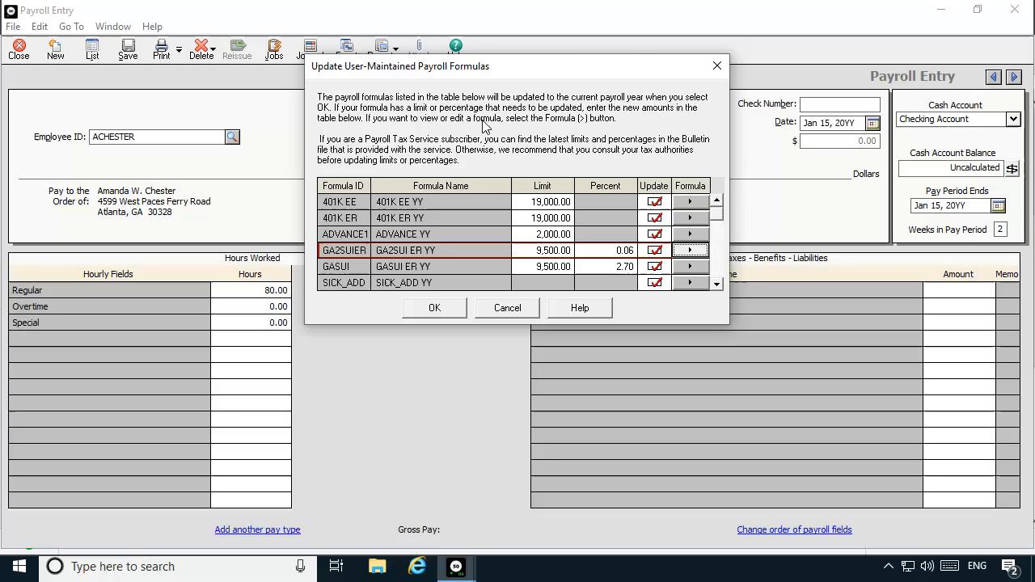
click(429, 310)
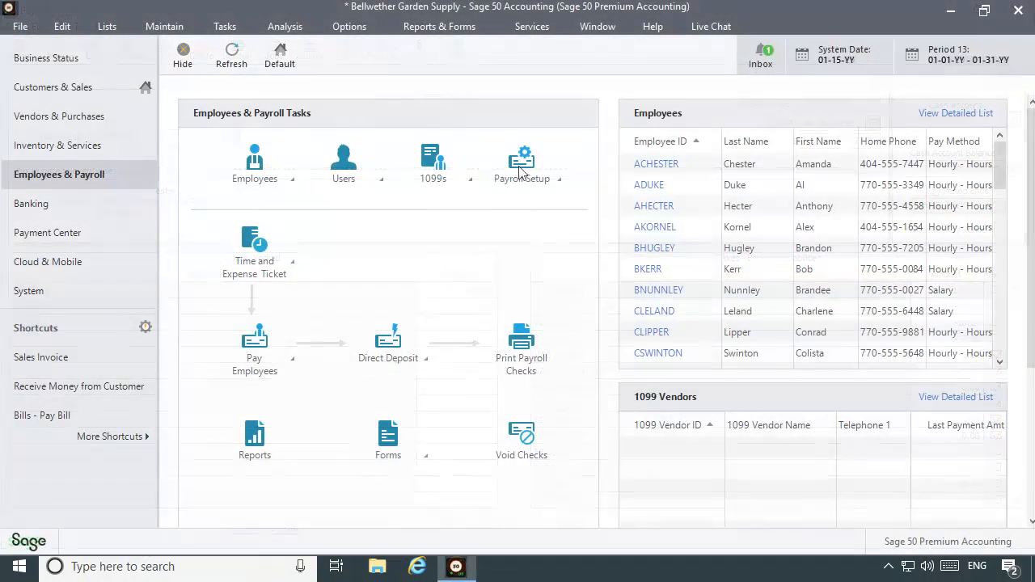
Step: Reopen the manual payroll formula setup and display the GASUI1 formula
mouse_move(522, 172)
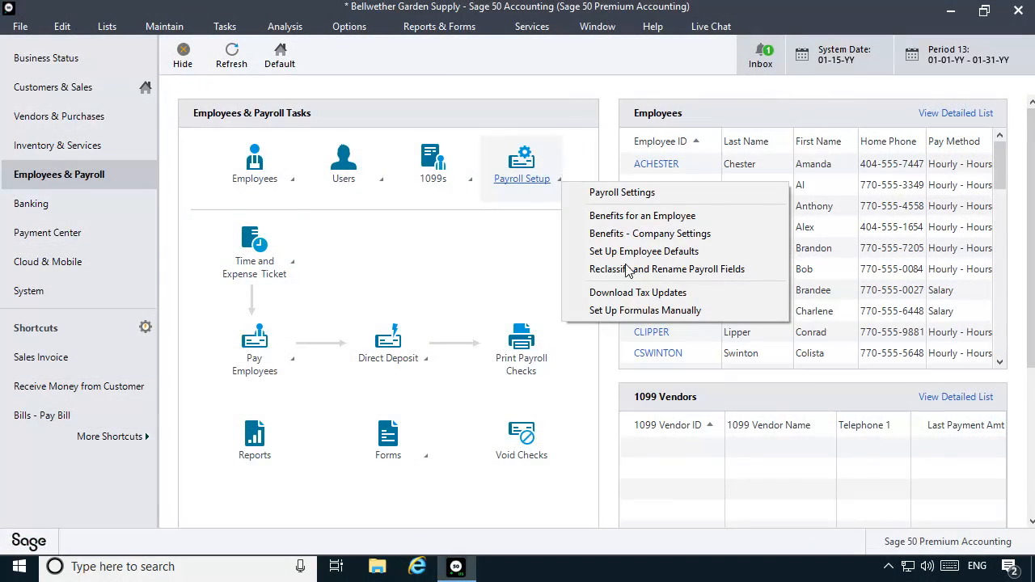
click(630, 311)
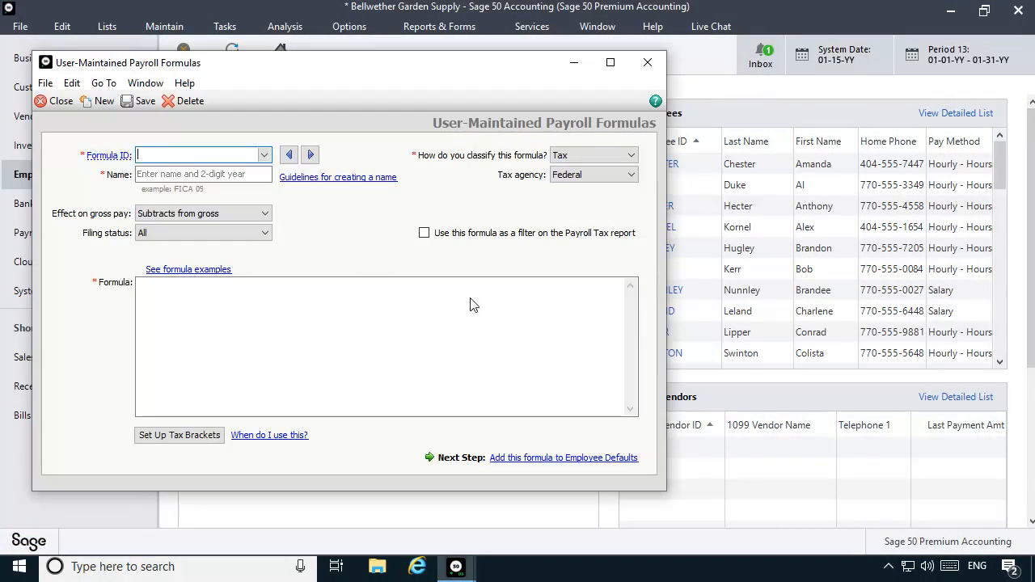
click(264, 154)
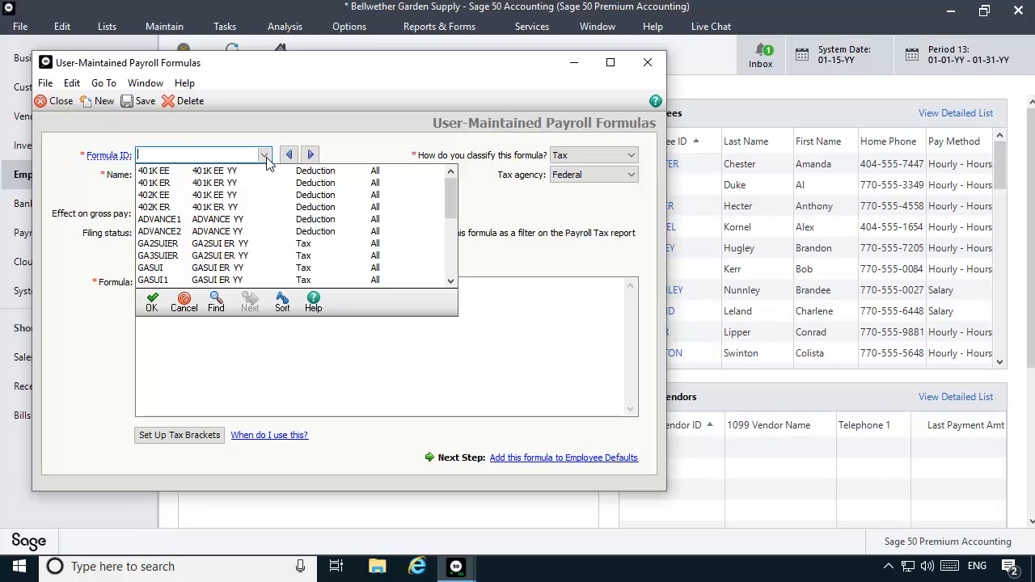
click(154, 280)
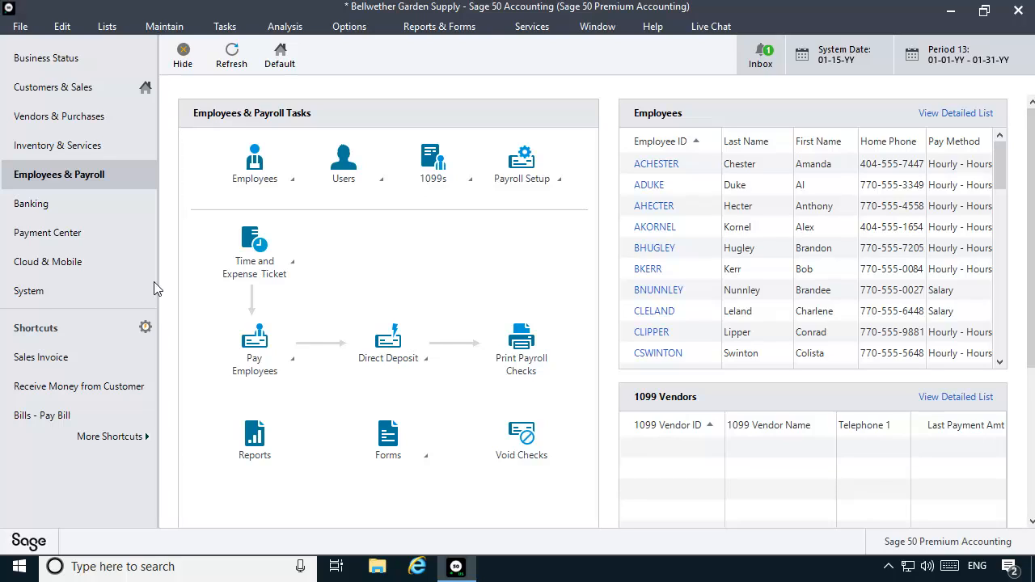
Step: Load the GASUI formula in the manual formula setup, change its formula ID to GASUI2, and save it as a copy
click(519, 164)
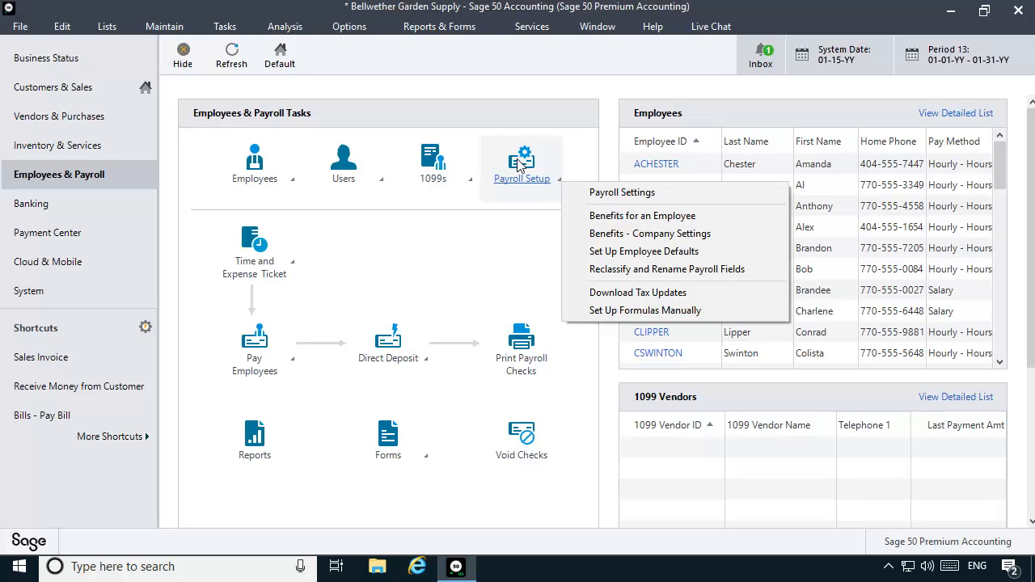
click(628, 312)
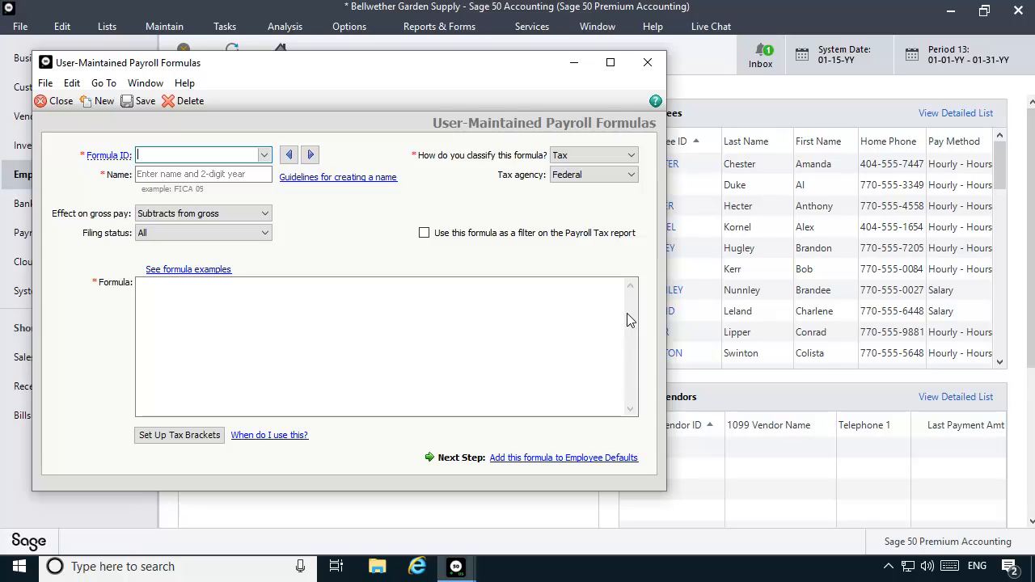
click(265, 155)
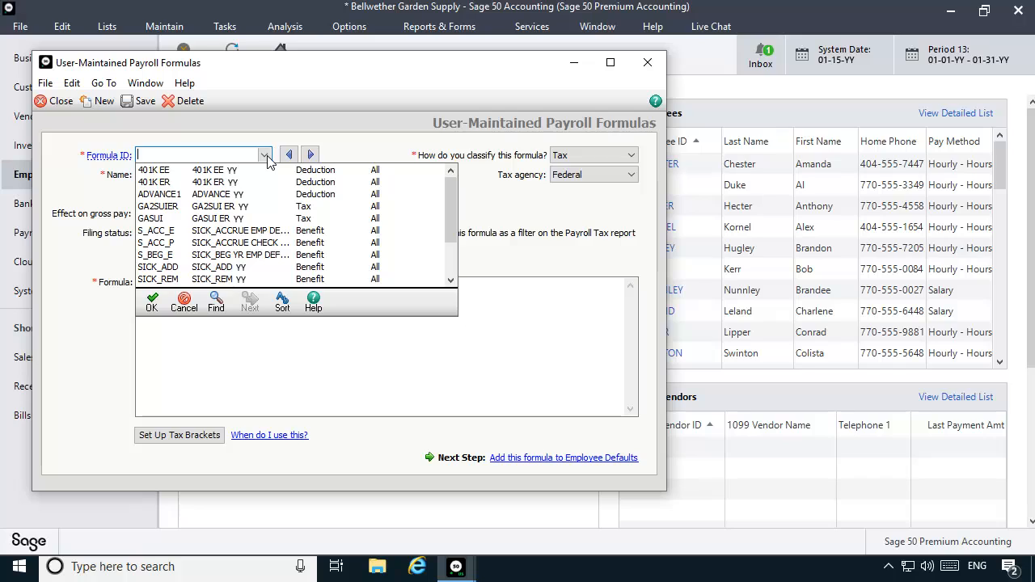
click(208, 219)
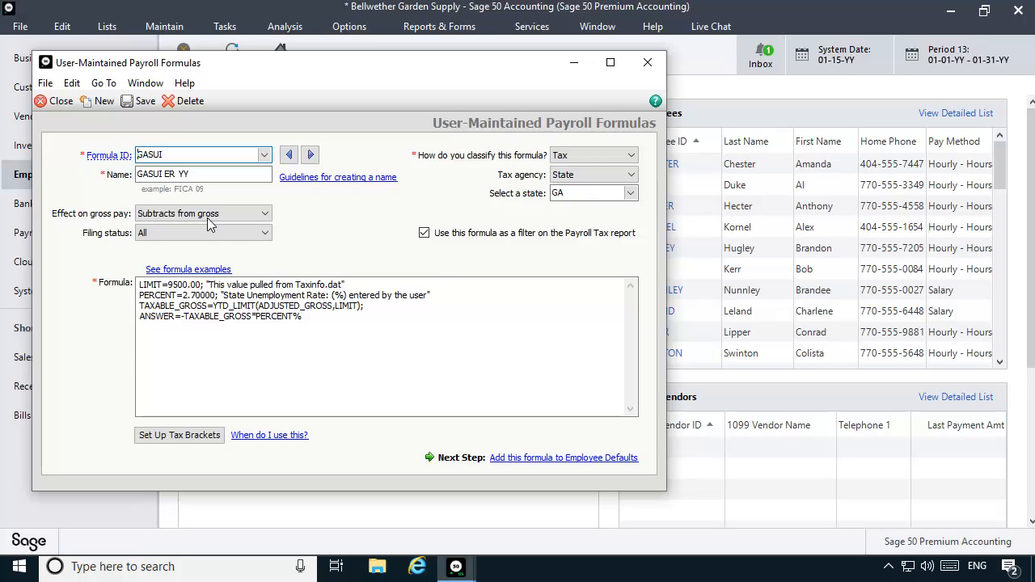
click(165, 155)
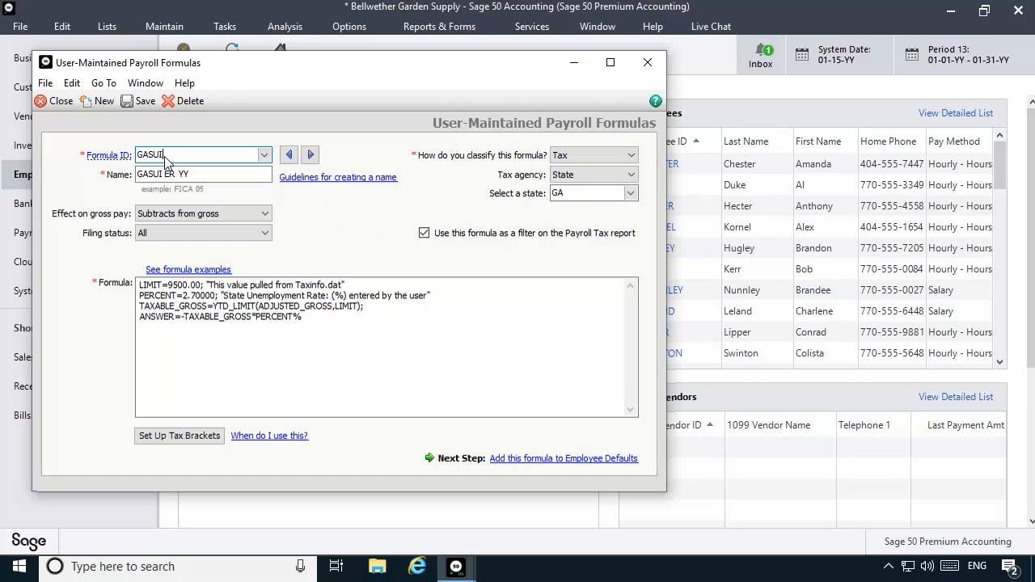
text(2)
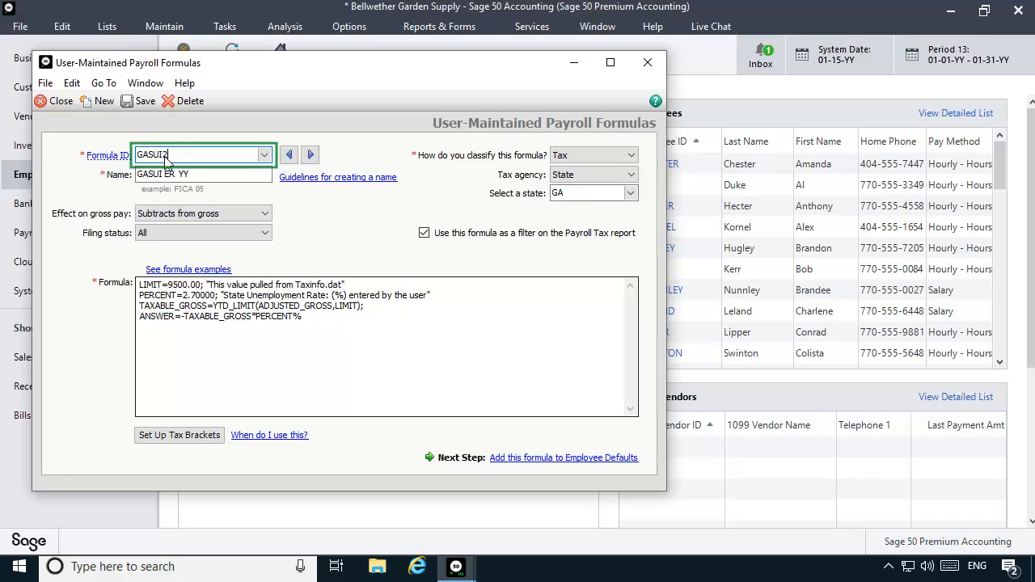
click(129, 105)
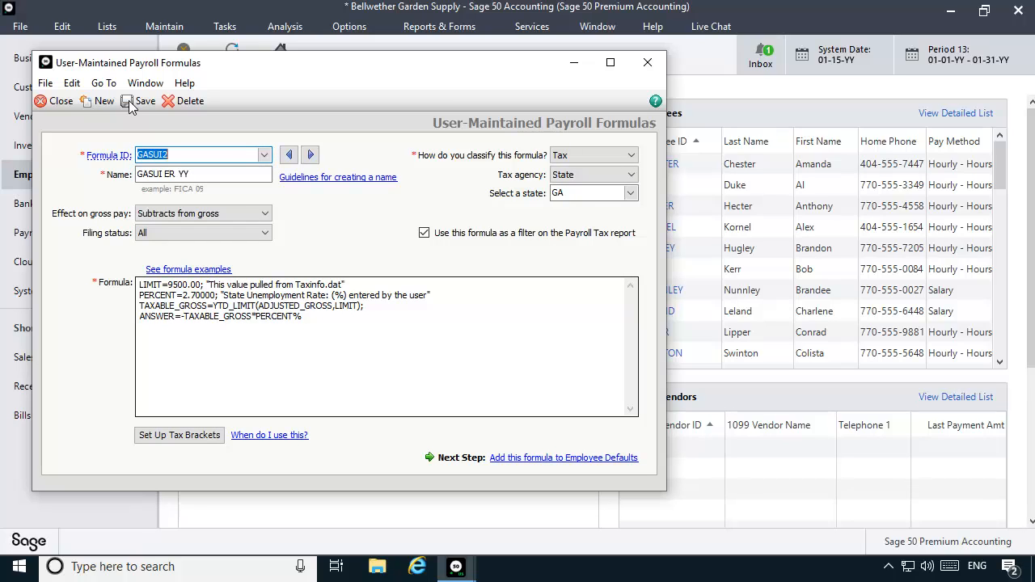
Step: Load the GASUI2 formula, set its state unemployment PERCENT to 2.85000, and save the formula
click(263, 155)
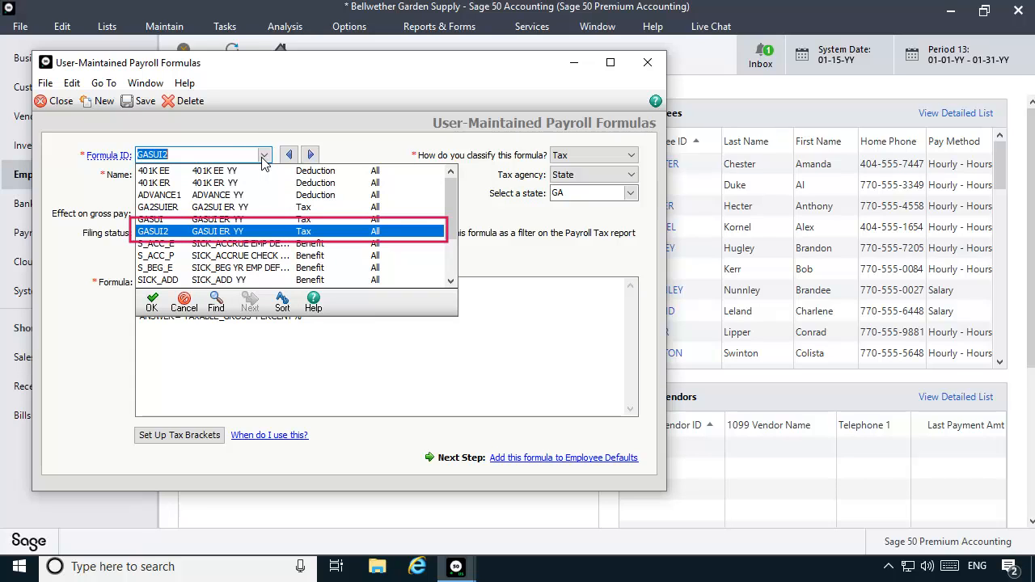
click(171, 233)
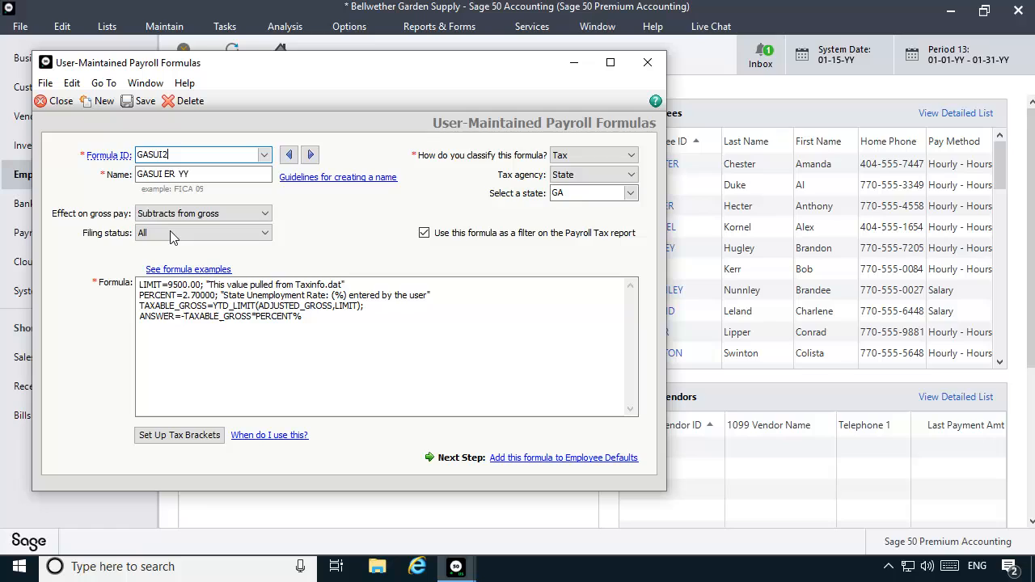
double_click(181, 178)
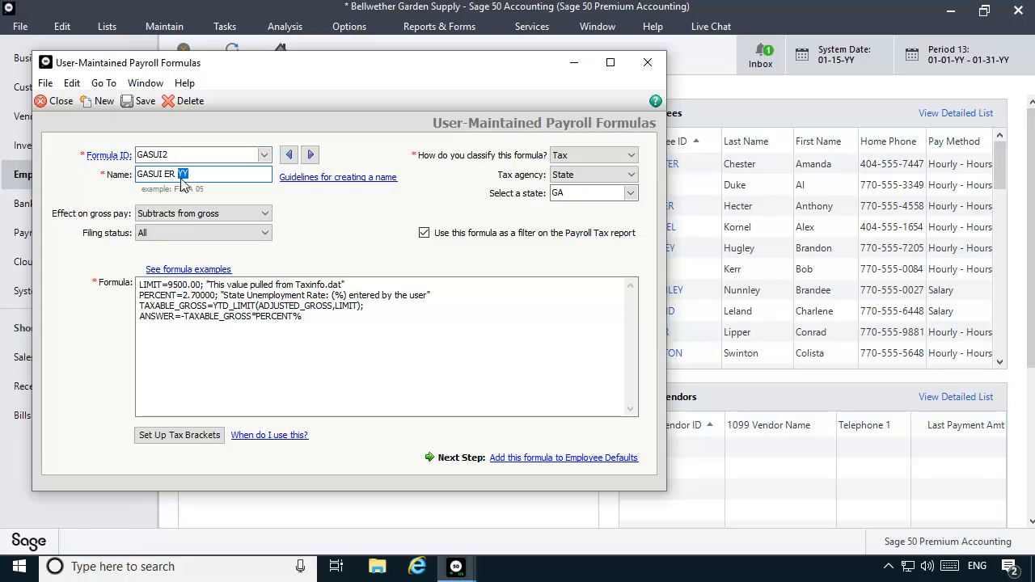
click(181, 178)
double_click(194, 299)
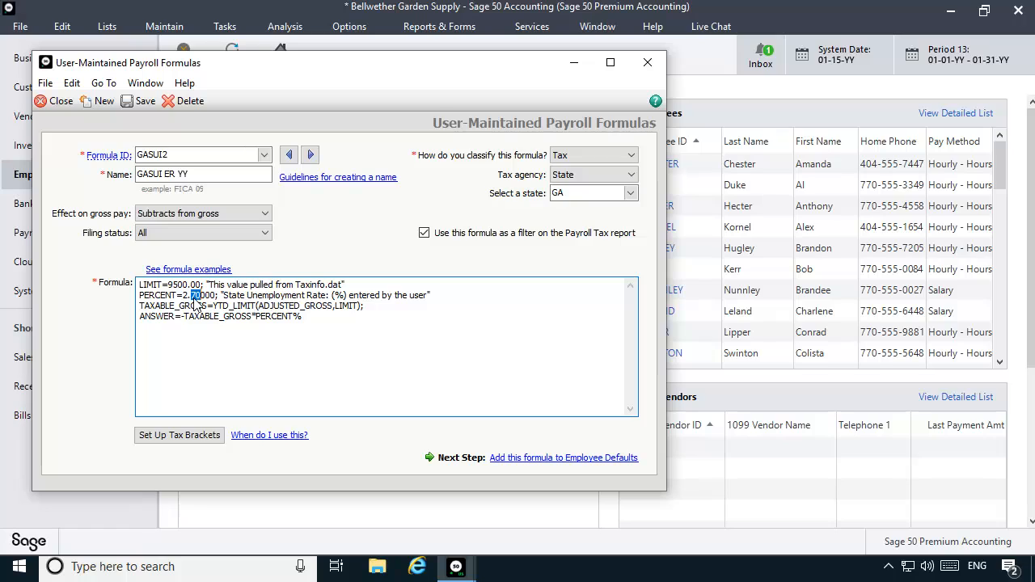
text(85)
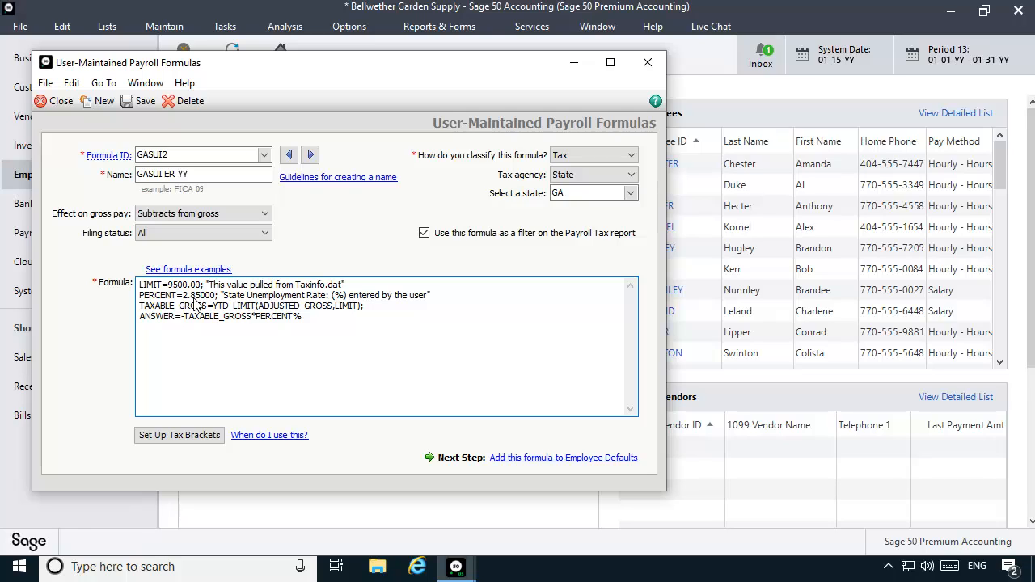
click(129, 103)
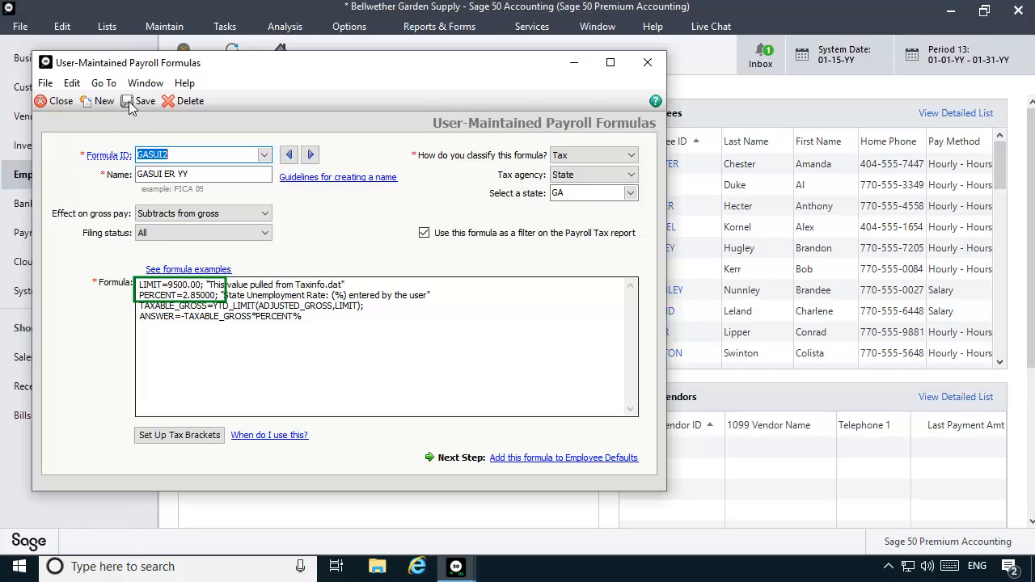
Step: Reload the GASUI2 formula to check its saved percent, and close the user-maintained payroll formula setup
click(265, 155)
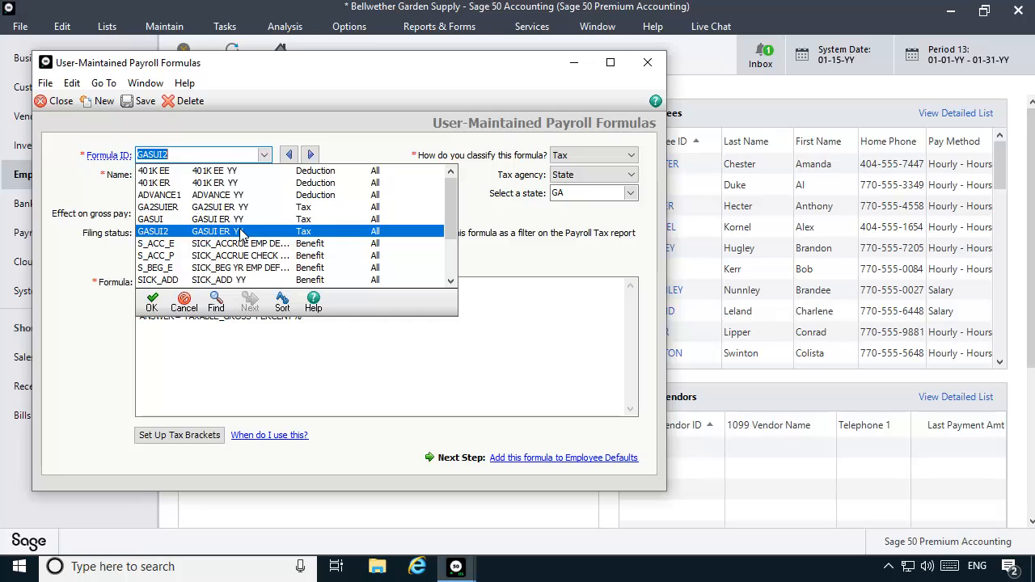
click(240, 232)
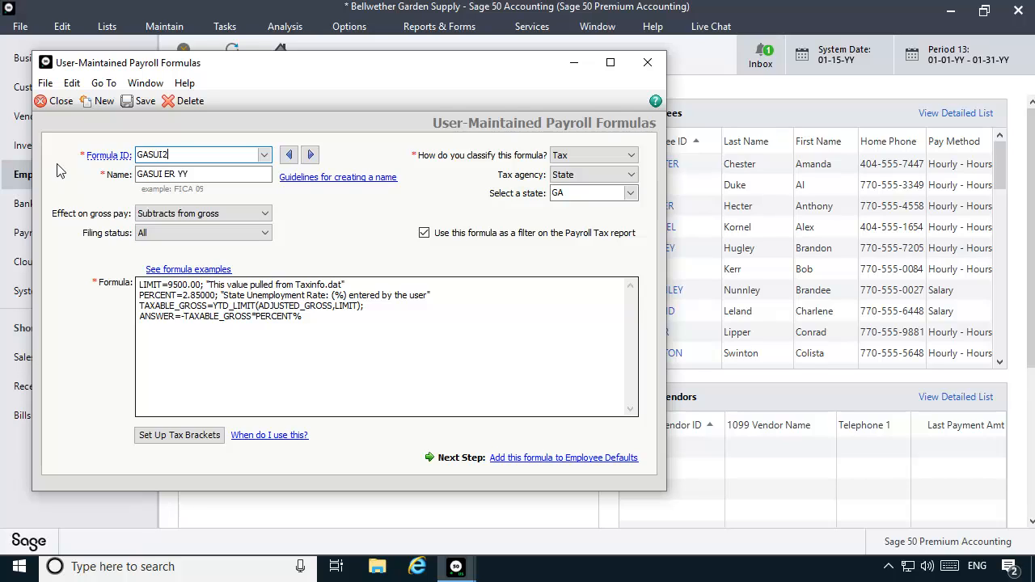
click(42, 102)
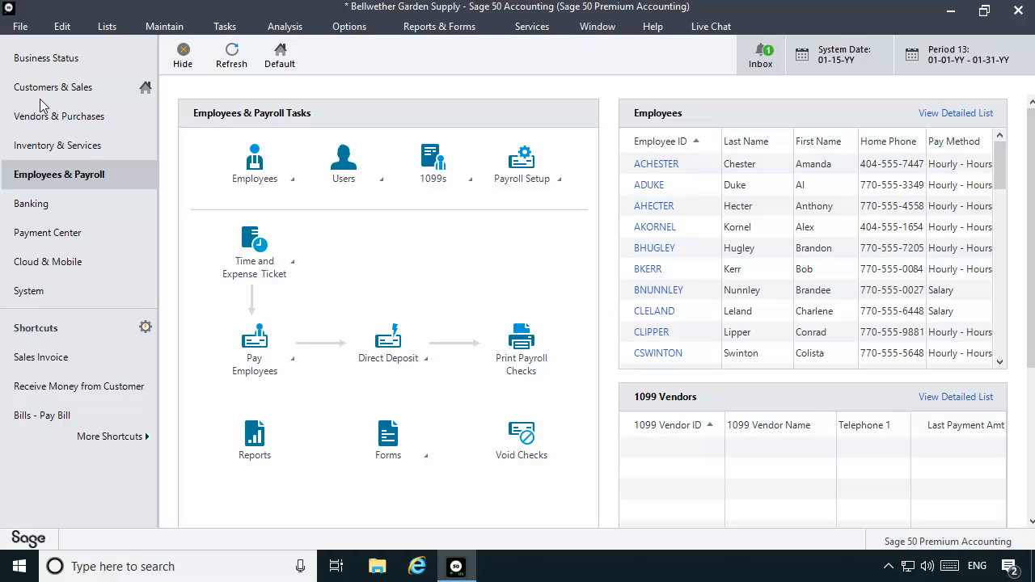